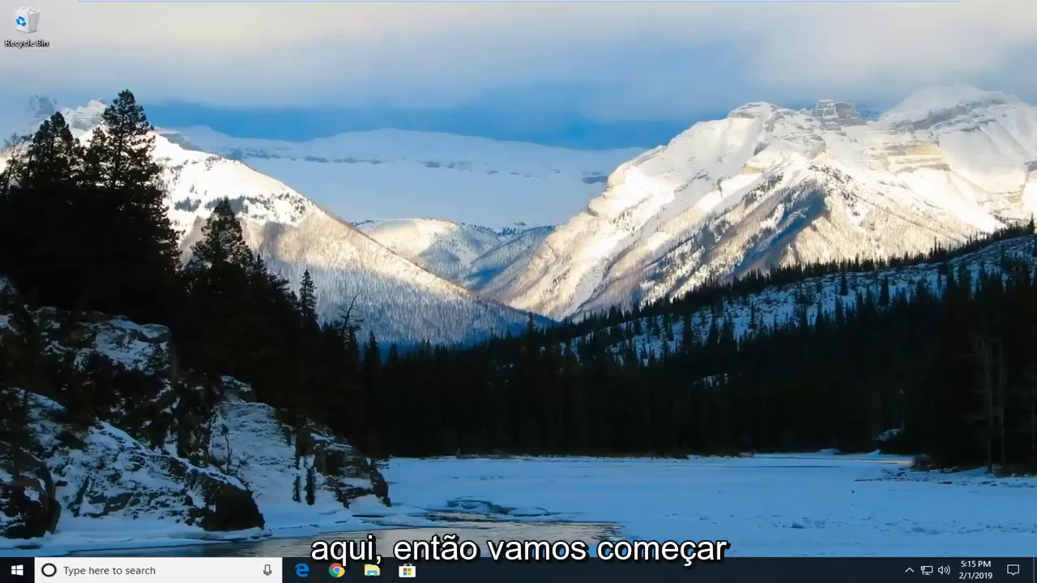
# Step: Search the Start menu for 'remote desktop connection' and launch Remote Desktop Connection
pyautogui.click(12, 573)
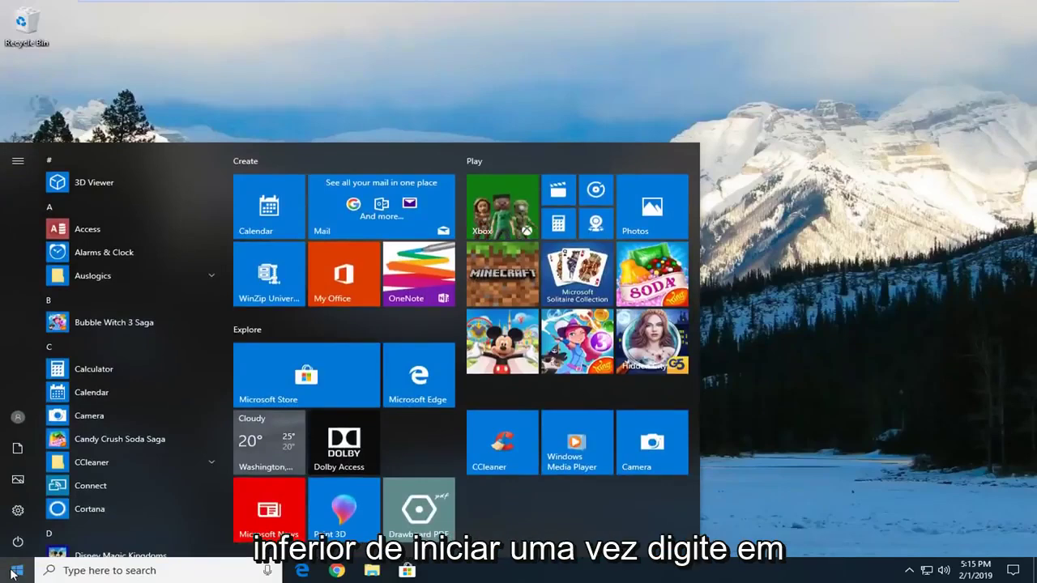
pyautogui.write('remot')
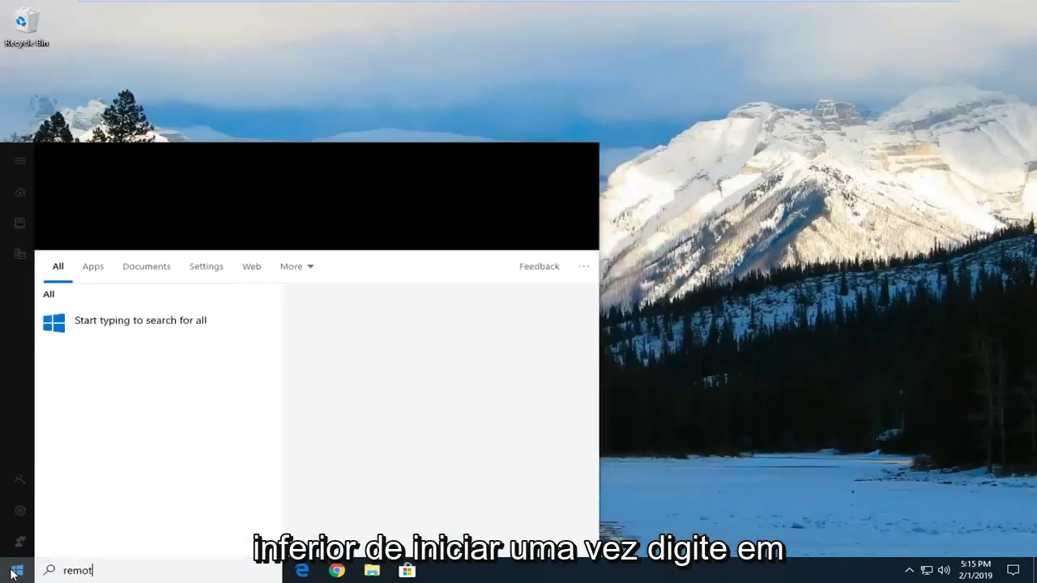
pyautogui.write('e desktop c')
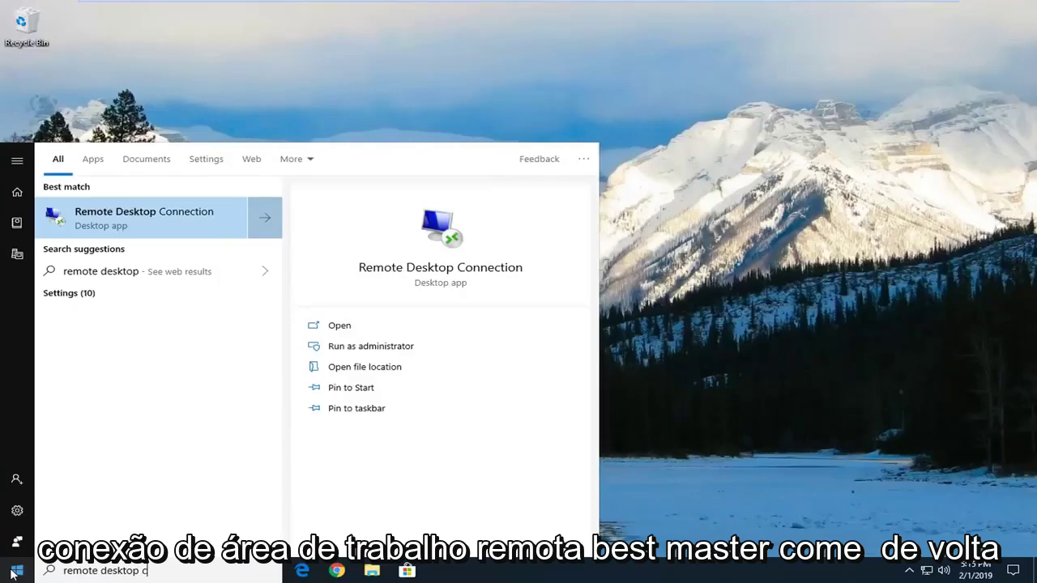
pyautogui.write('onnection')
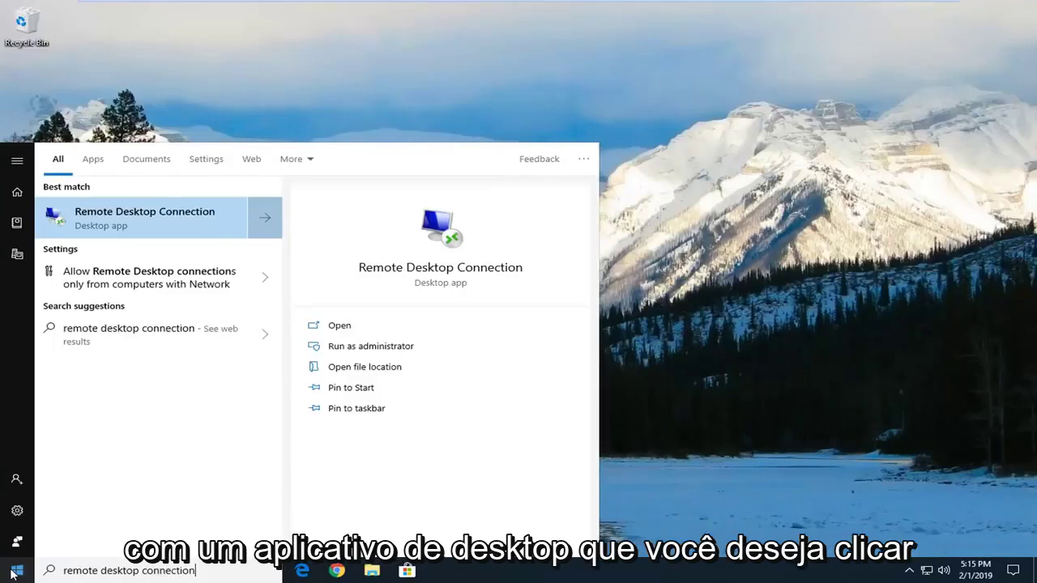
pyautogui.click(93, 220)
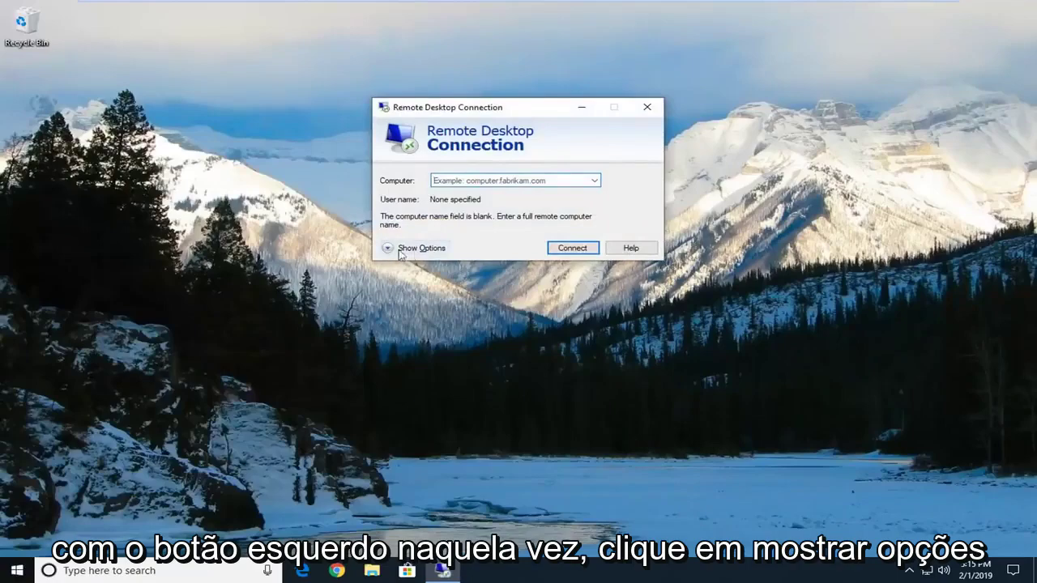
# Step: Show the full options and keep 'Reconnect if the connection is dropped' checked on the Experience page
pyautogui.click(419, 252)
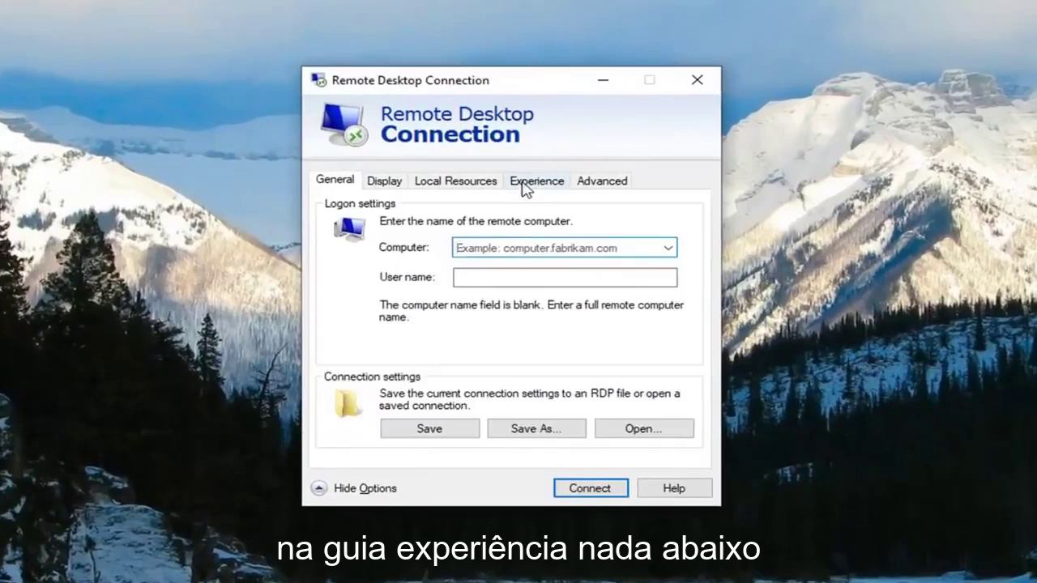
pyautogui.click(533, 178)
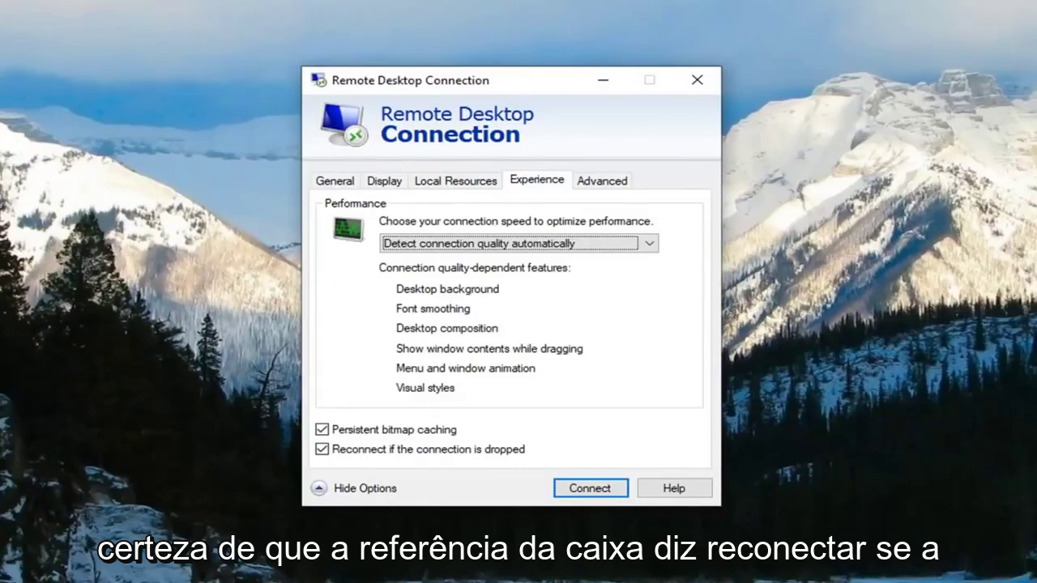
pyautogui.click(427, 450)
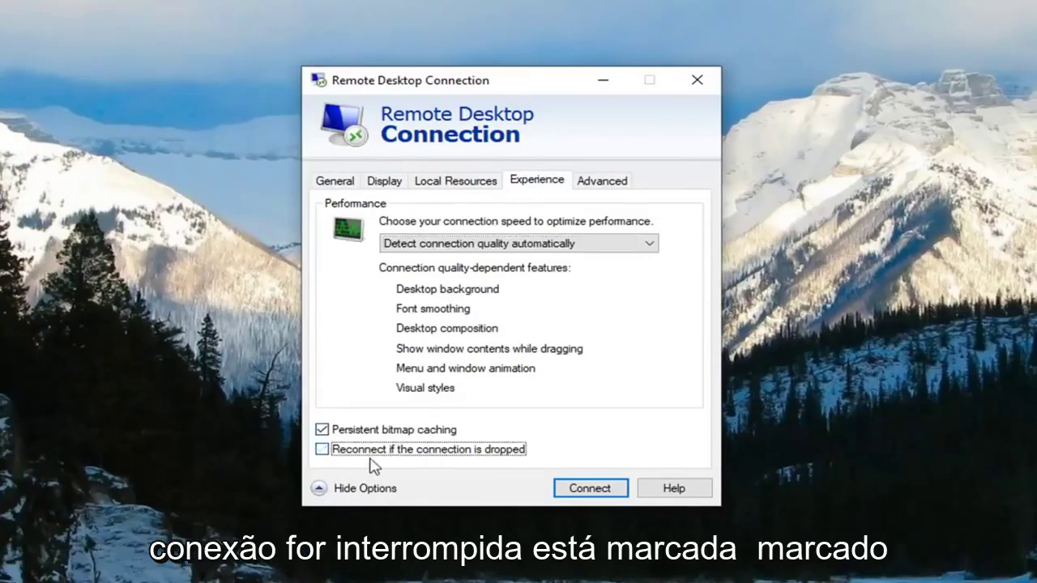
pyautogui.click(366, 454)
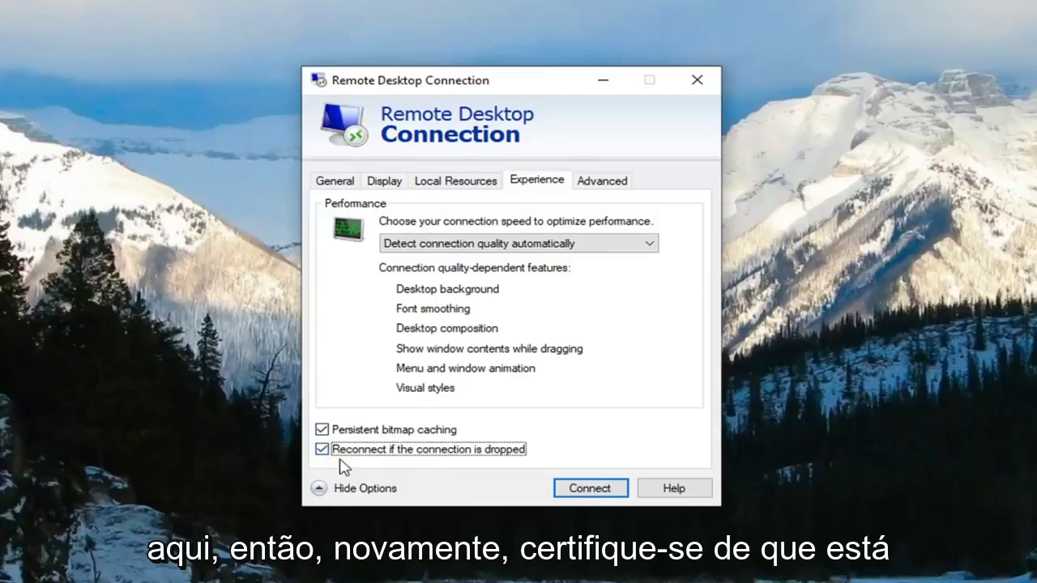
# Step: Attempt to connect, dismiss the invalid computer name error, and return to the Experience page
pyautogui.click(565, 495)
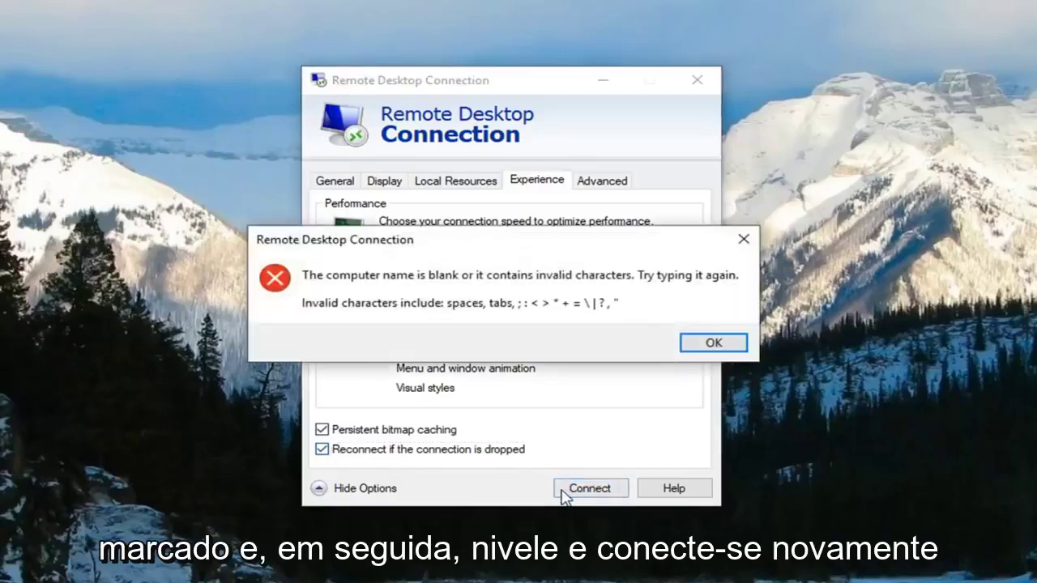
pyautogui.click(713, 344)
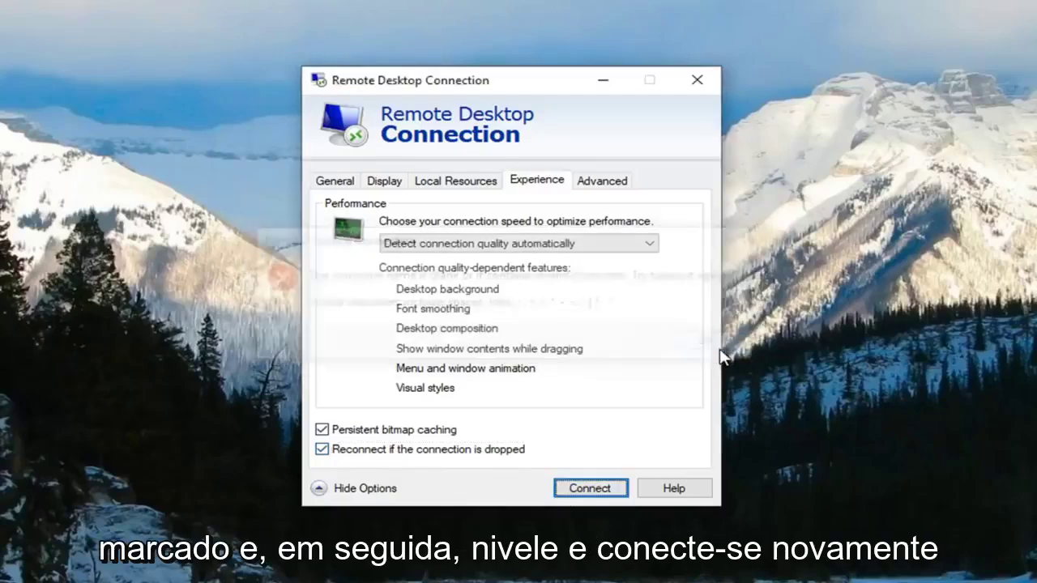
pyautogui.click(354, 180)
pyautogui.click(538, 181)
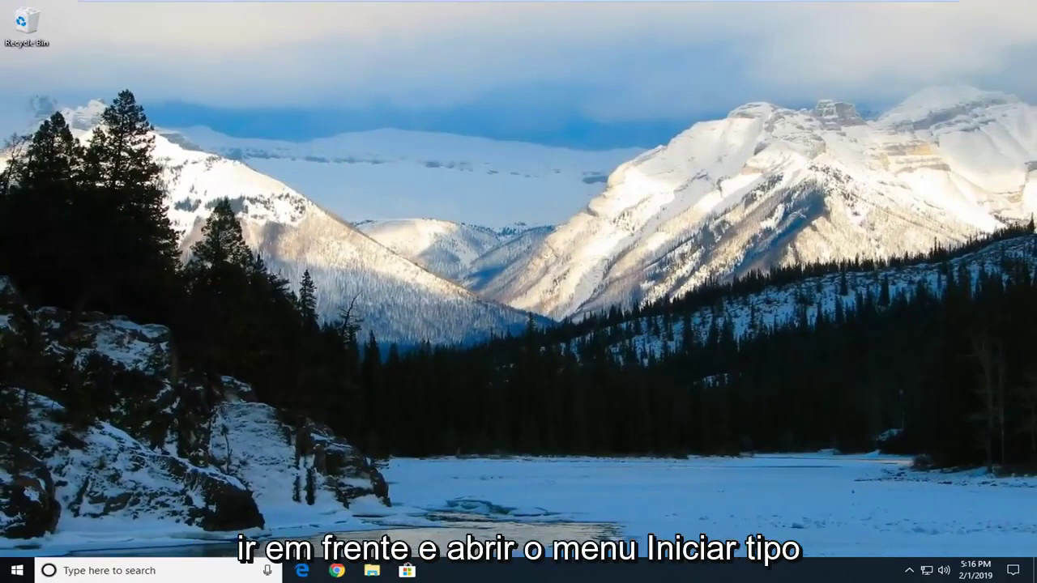
# Step: Search the Start menu for 'group policy' and open the Local Group Policy Editor
pyautogui.click(10, 571)
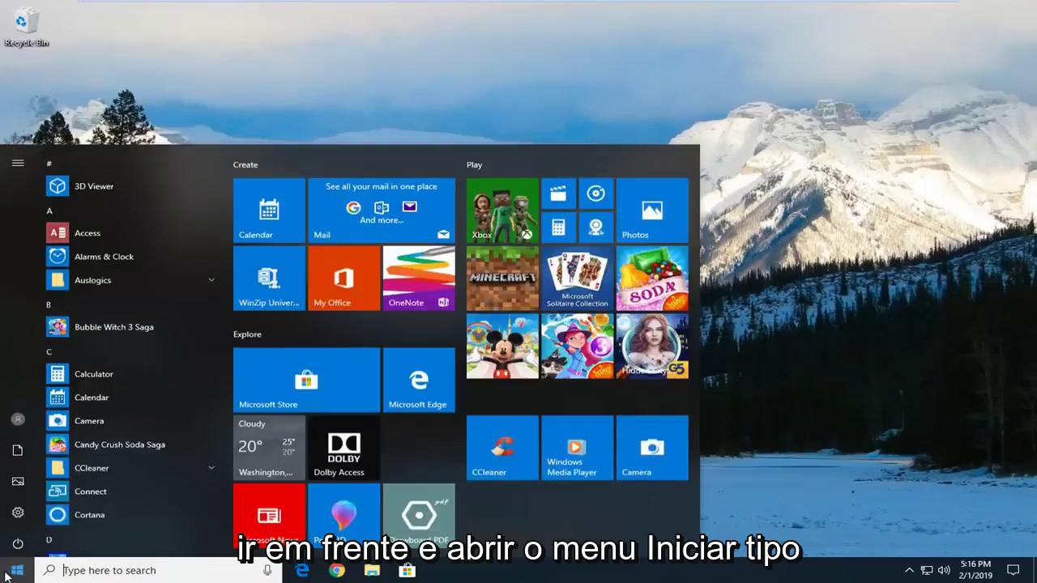
pyautogui.write('group policy')
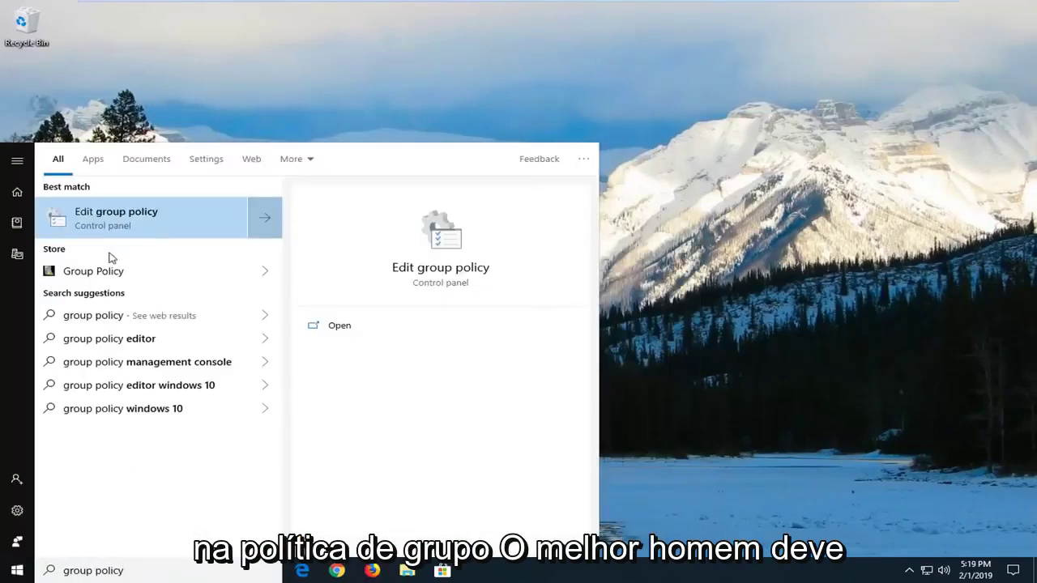
pyautogui.click(103, 218)
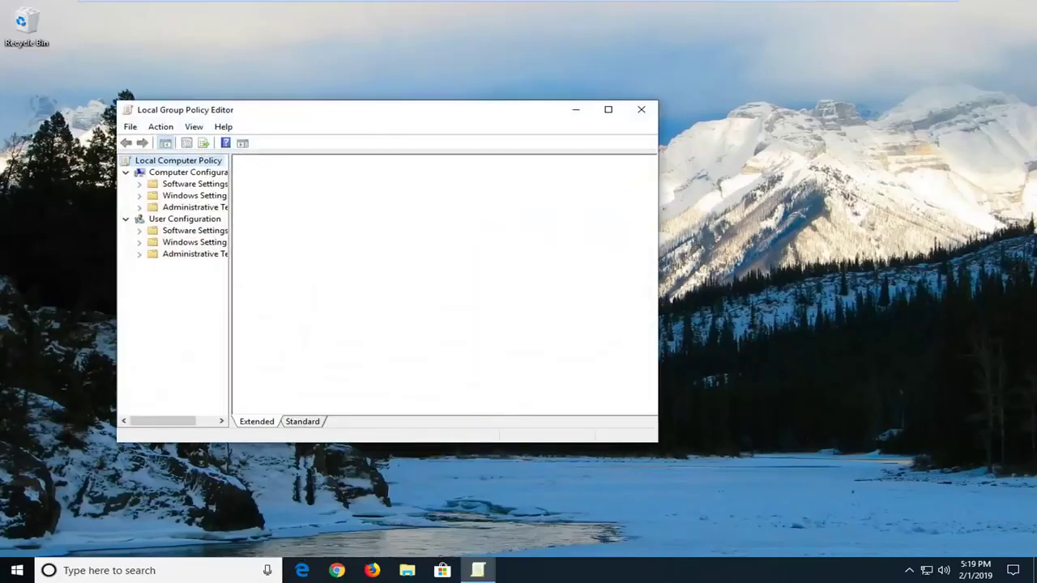
# Step: Move and enlarge the policy editor window and widen its folder tree pane
pyautogui.moveTo(350, 117); pyautogui.dragTo(444, 70)
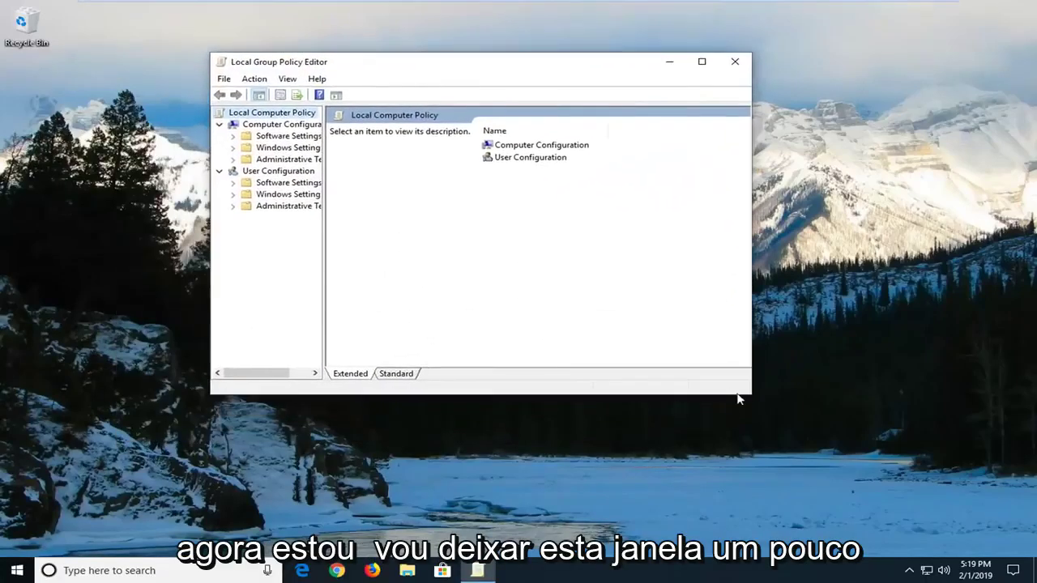
pyautogui.moveTo(747, 395); pyautogui.dragTo(895, 457)
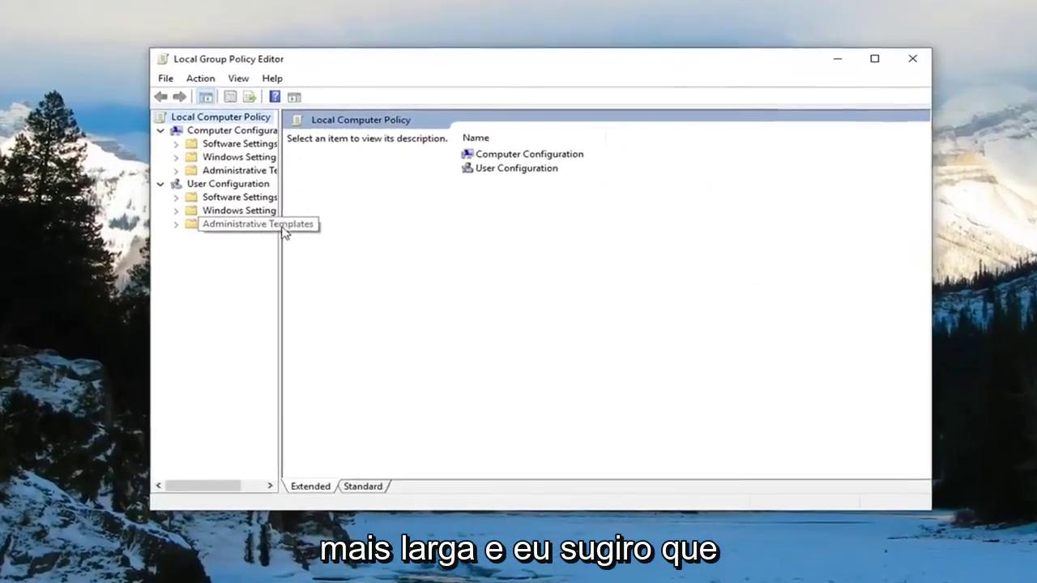
pyautogui.moveTo(267, 241); pyautogui.dragTo(420, 252)
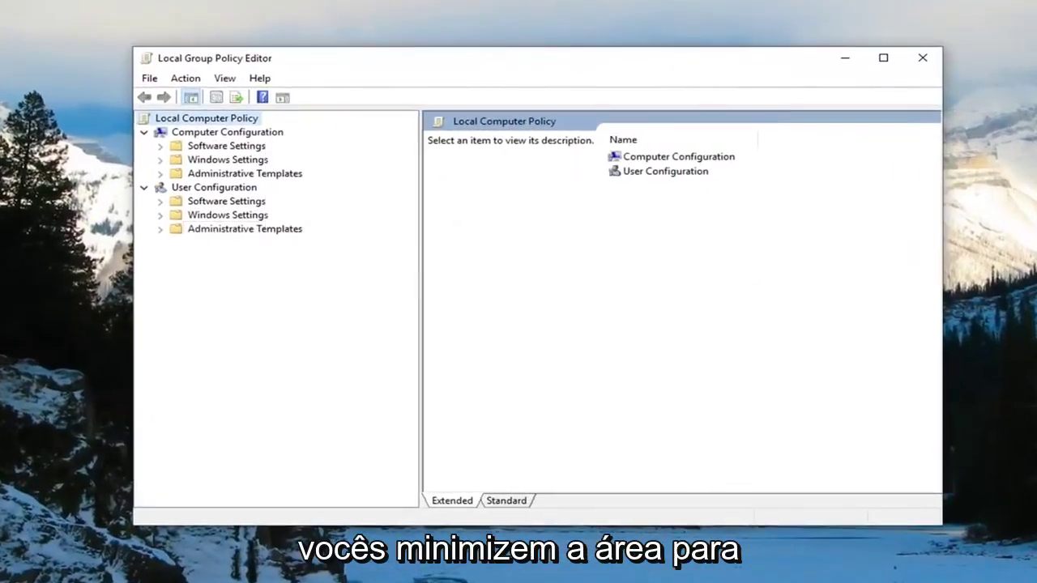
# Step: View User Configuration's contents, then leave User Configuration collapsed in the tree
pyautogui.click(196, 188)
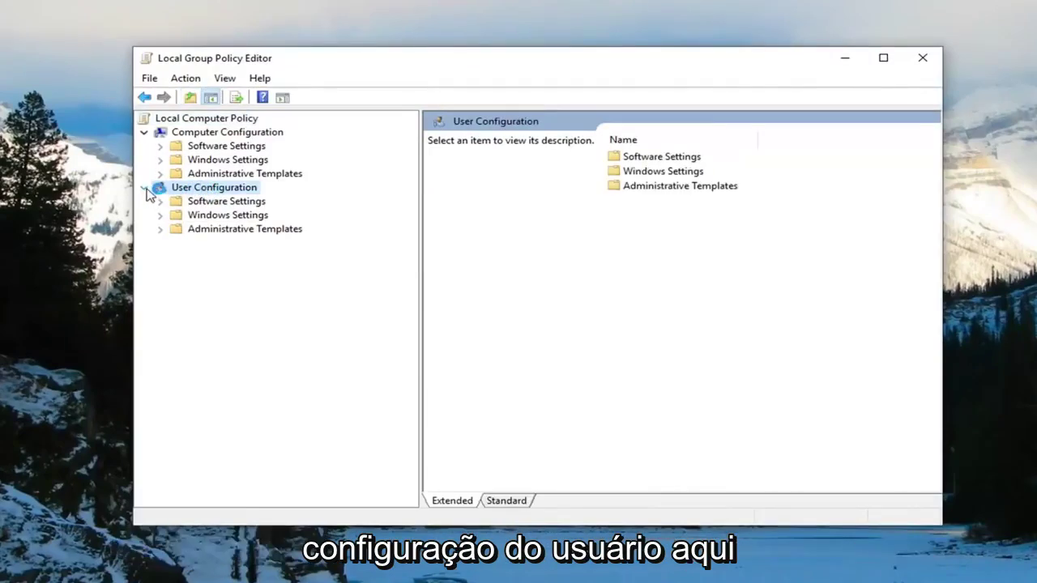
pyautogui.click(144, 188)
pyautogui.click(144, 188)
pyautogui.click(143, 187)
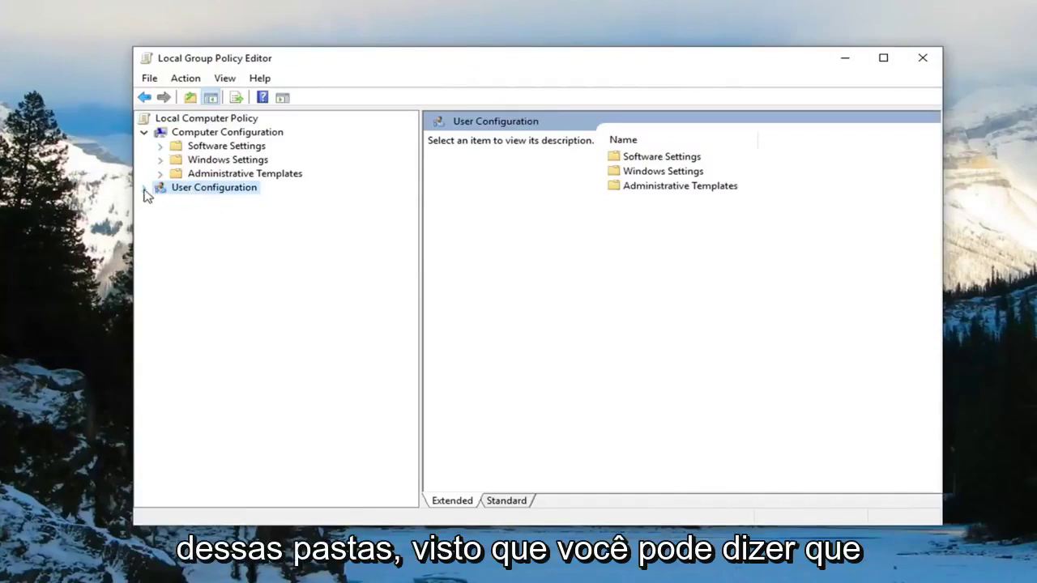
pyautogui.click(143, 189)
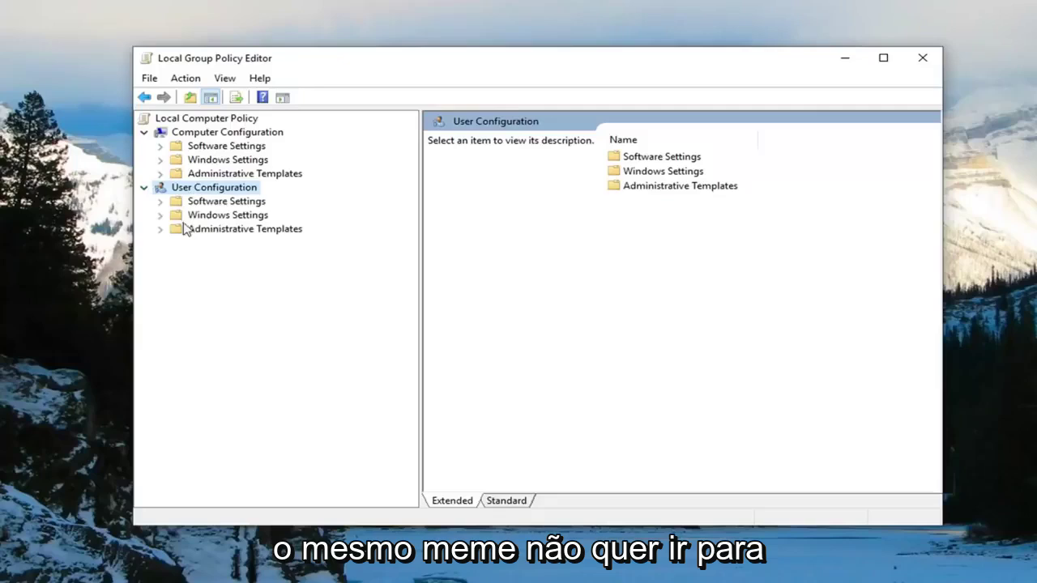
pyautogui.click(144, 188)
# Step: Expand Computer Configuration > Administrative Templates > Windows Components in the tree
pyautogui.click(219, 133)
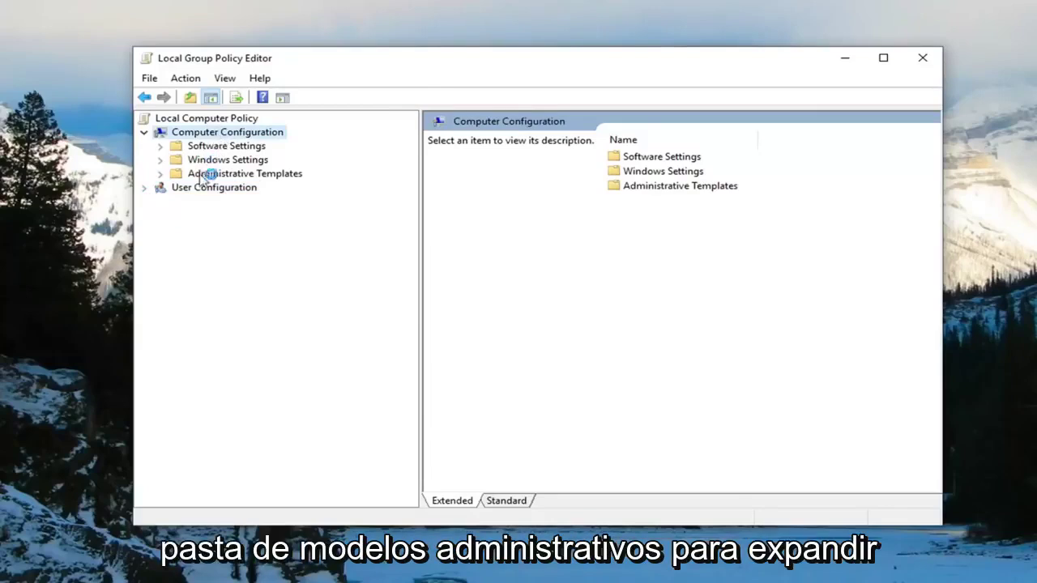
pyautogui.doubleClick(173, 175)
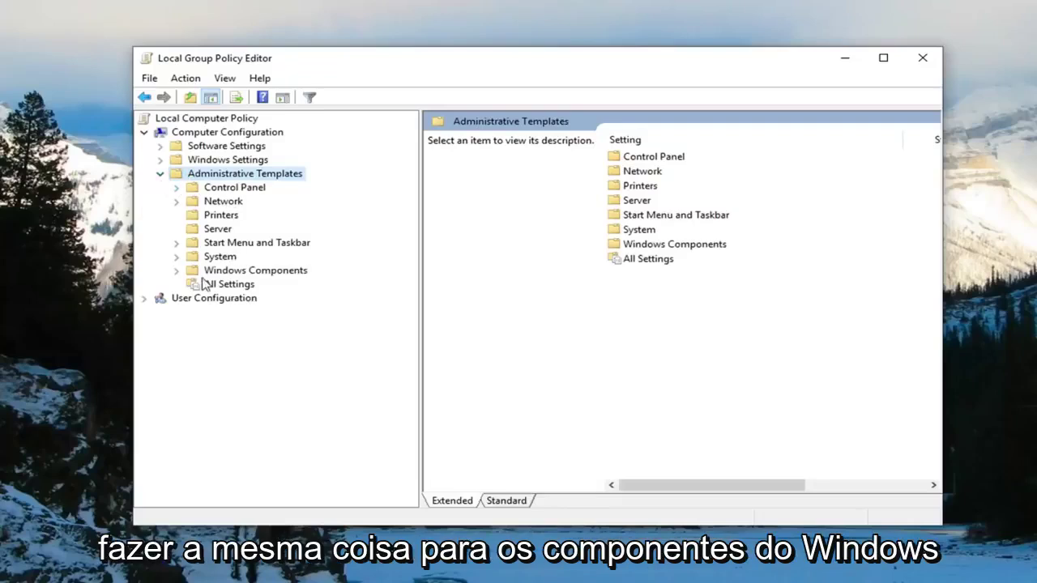
pyautogui.click(177, 271)
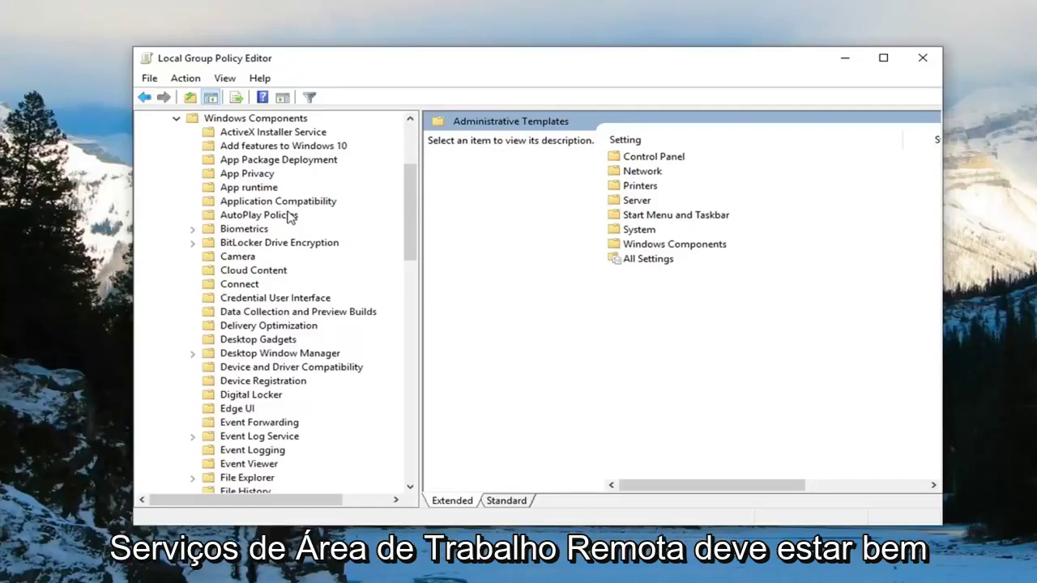
pyautogui.scroll(-12, 301, 321)
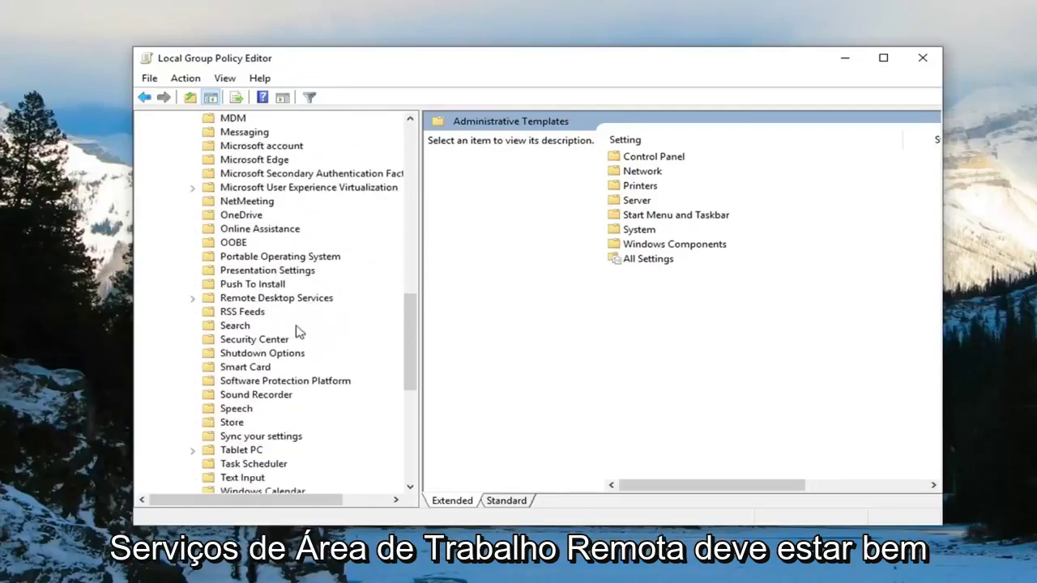
# Step: Open Remote Desktop Services > Remote Desktop Session Host > Security to list its seven policies
pyautogui.click(255, 303)
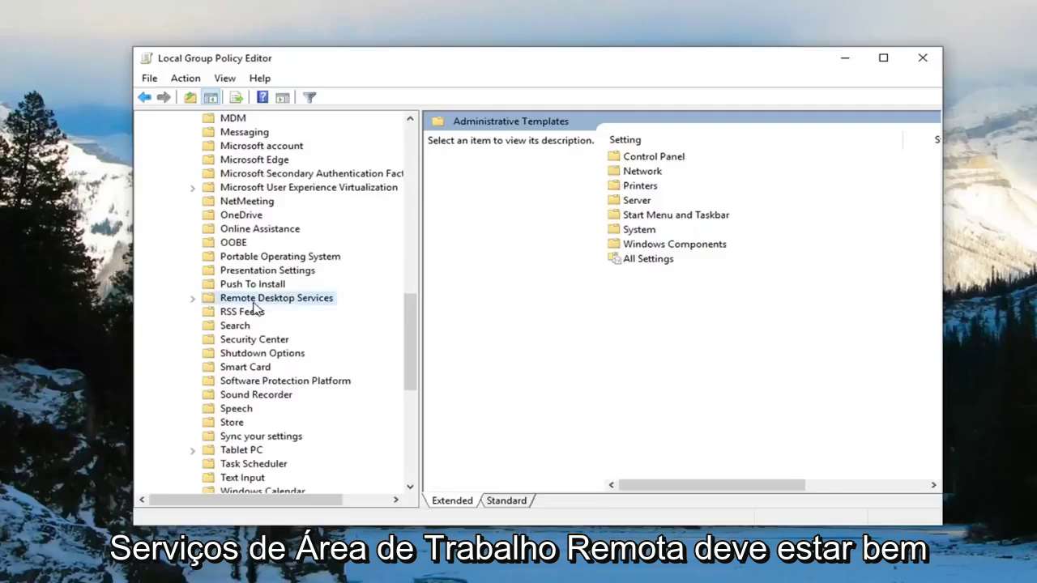
pyautogui.click(194, 298)
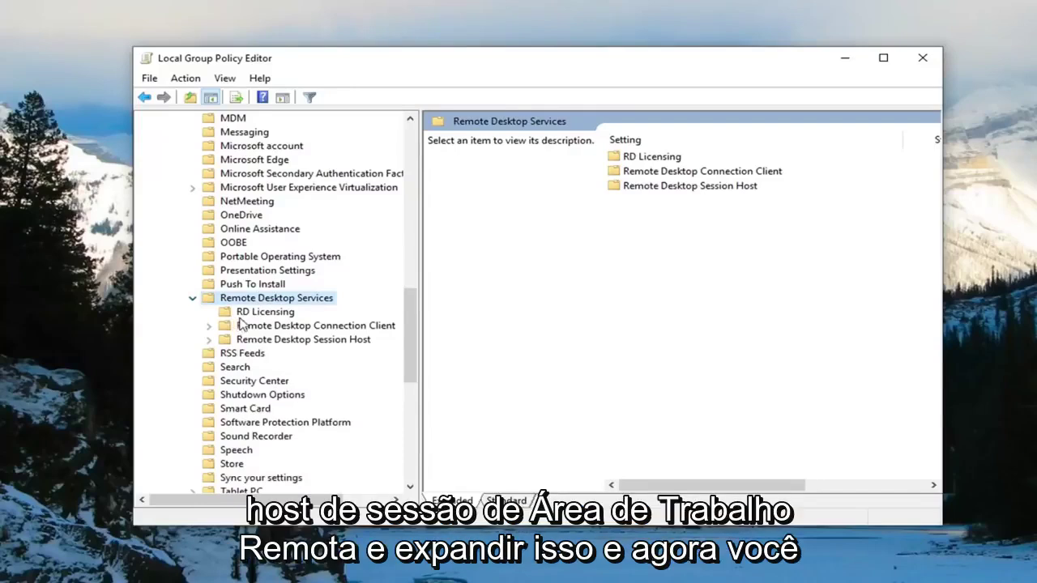
pyautogui.click(263, 340)
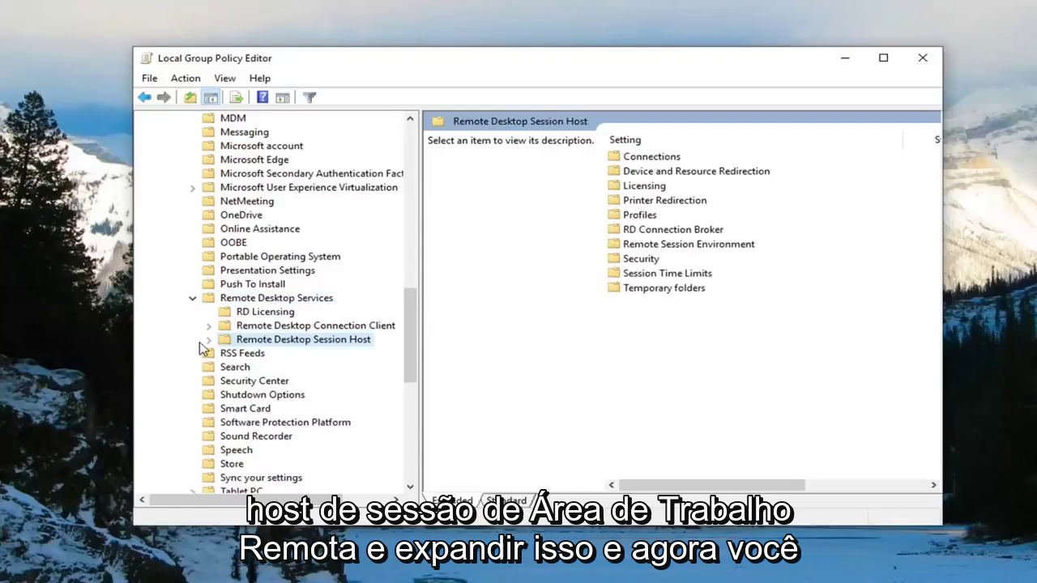
pyautogui.click(208, 340)
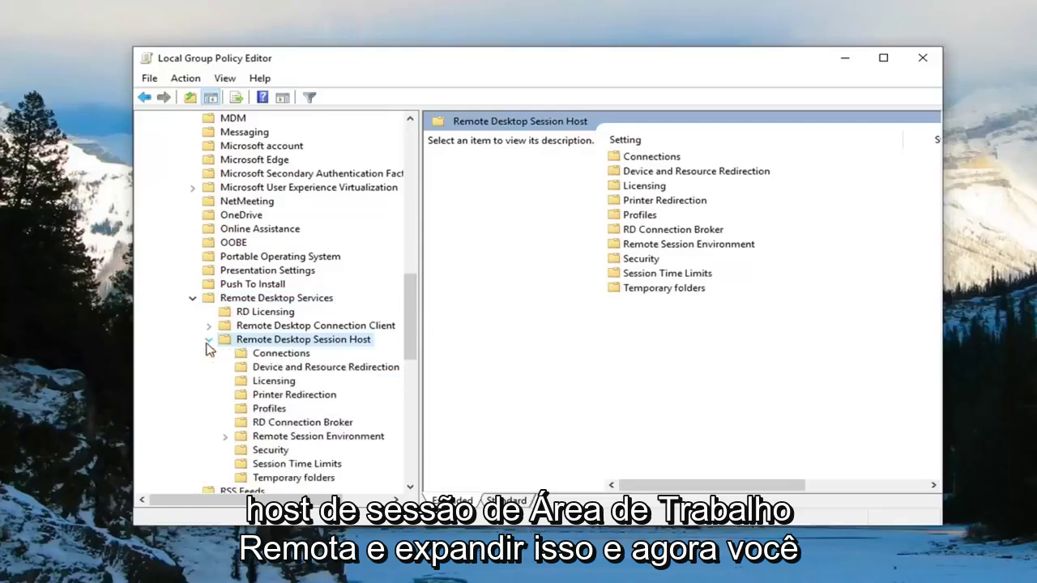
pyautogui.click(267, 452)
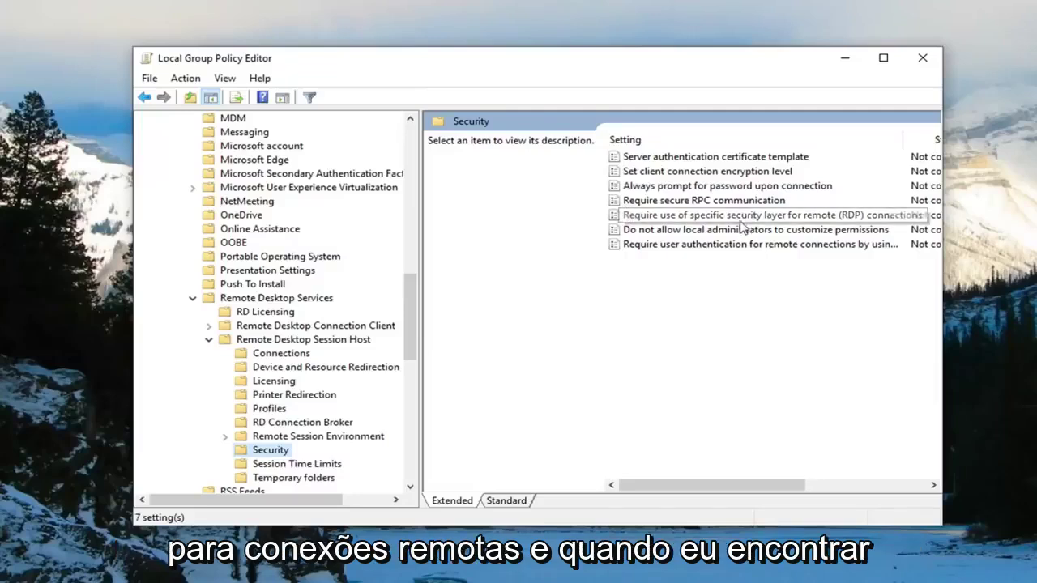
# Step: Enlarge the editor to show the State column and open the 'Require use of specific security layer' policy
pyautogui.click(632, 215)
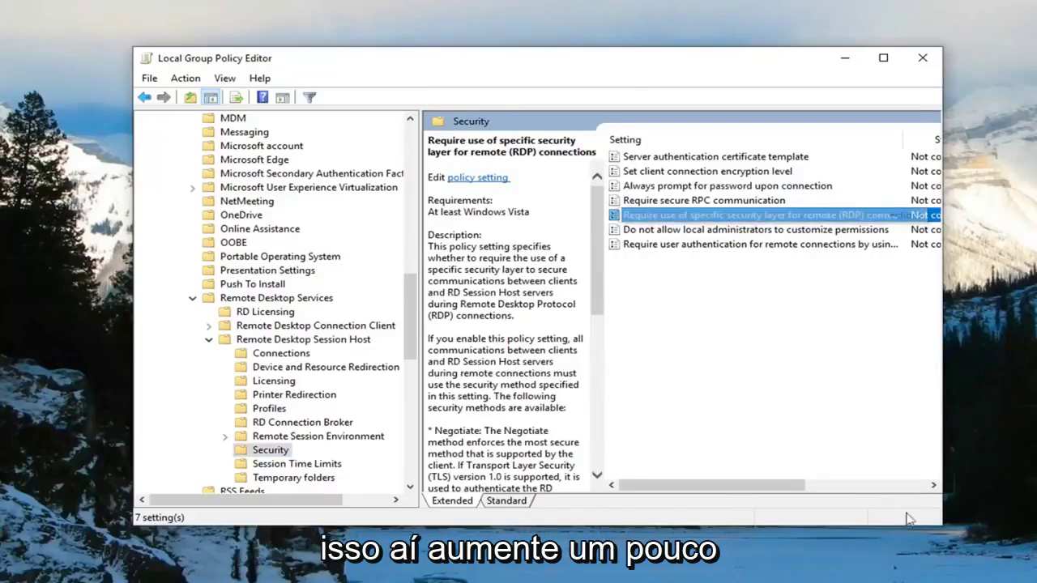
pyautogui.moveTo(942, 526); pyautogui.dragTo(1033, 575)
pyautogui.moveTo(761, 504); pyautogui.dragTo(782, 504)
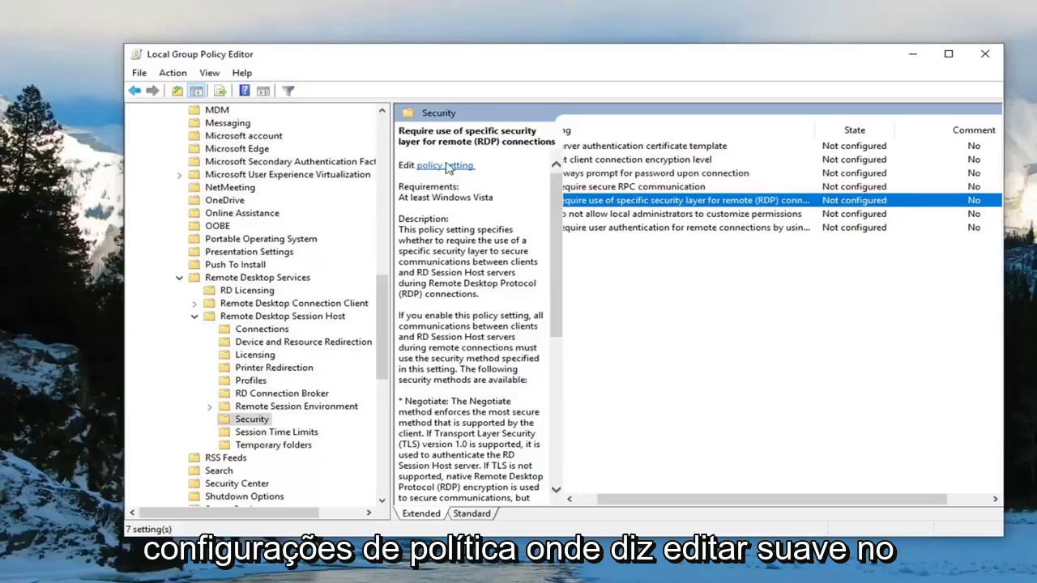
pyautogui.doubleClick(638, 200)
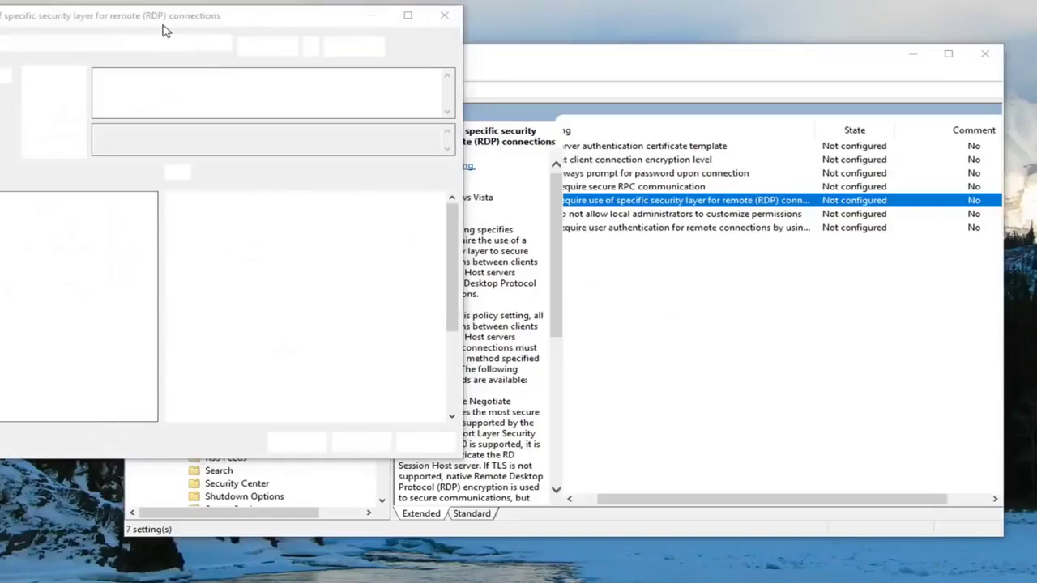
# Step: Enable the security-layer policy with Security Layer set to RDP, then apply and confirm
pyautogui.moveTo(167, 28)
pyautogui.mouseDown()
pyautogui.moveTo(481, 37)
pyautogui.moveTo(486, 73)
pyautogui.mouseUp()
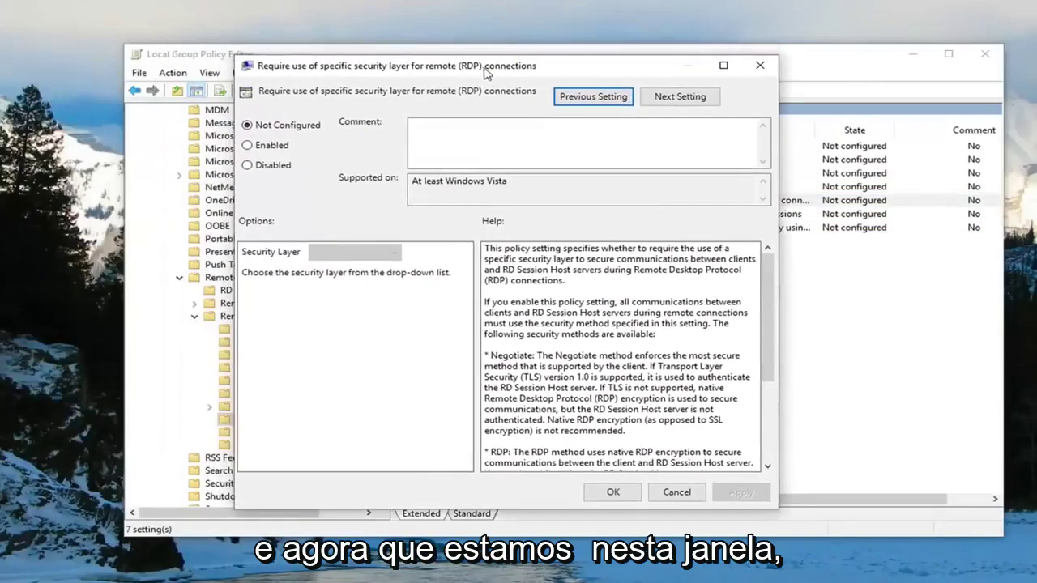
pyautogui.click(260, 151)
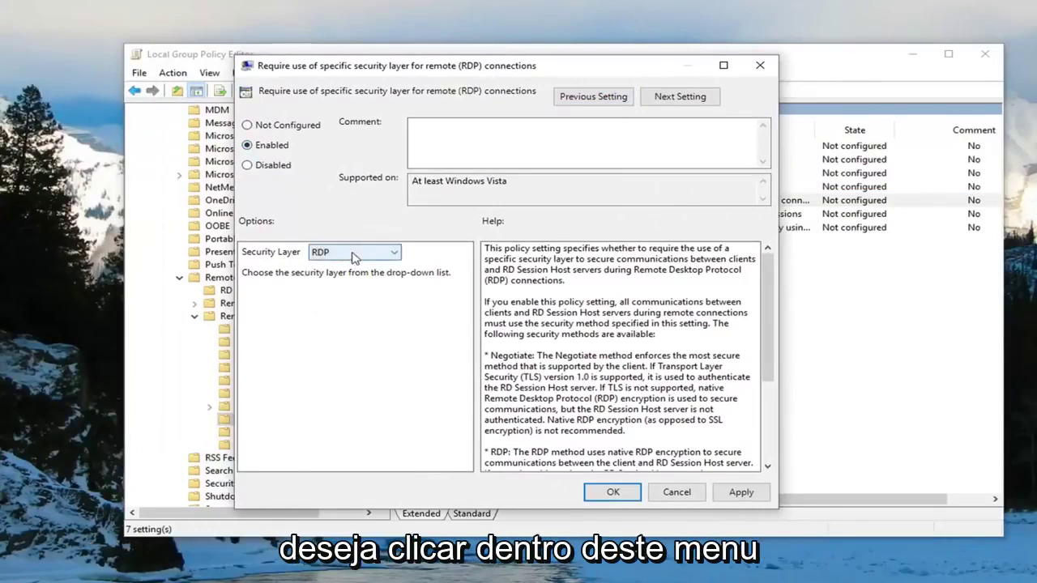
pyautogui.click(354, 256)
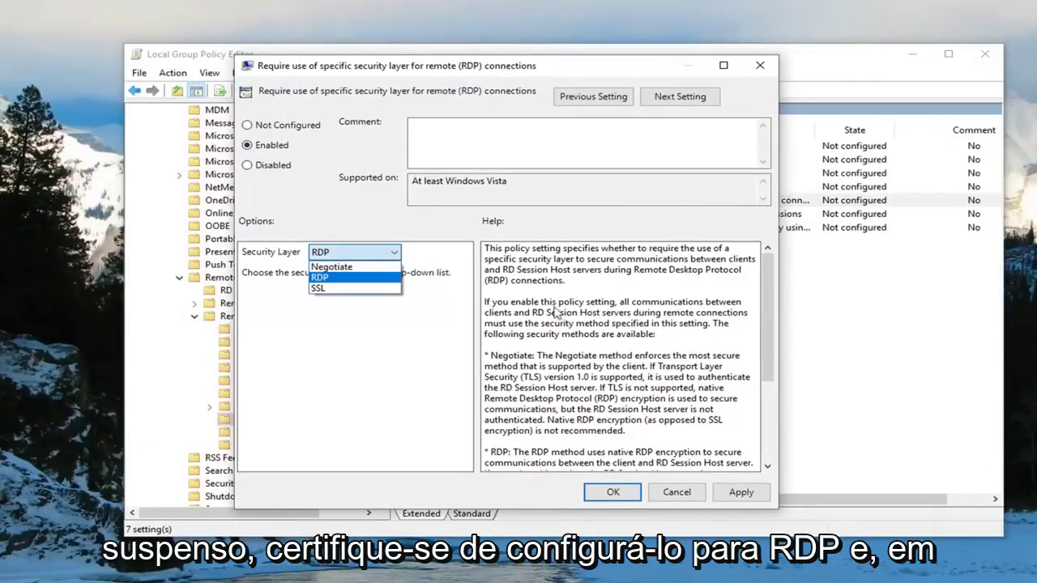
pyautogui.click(313, 278)
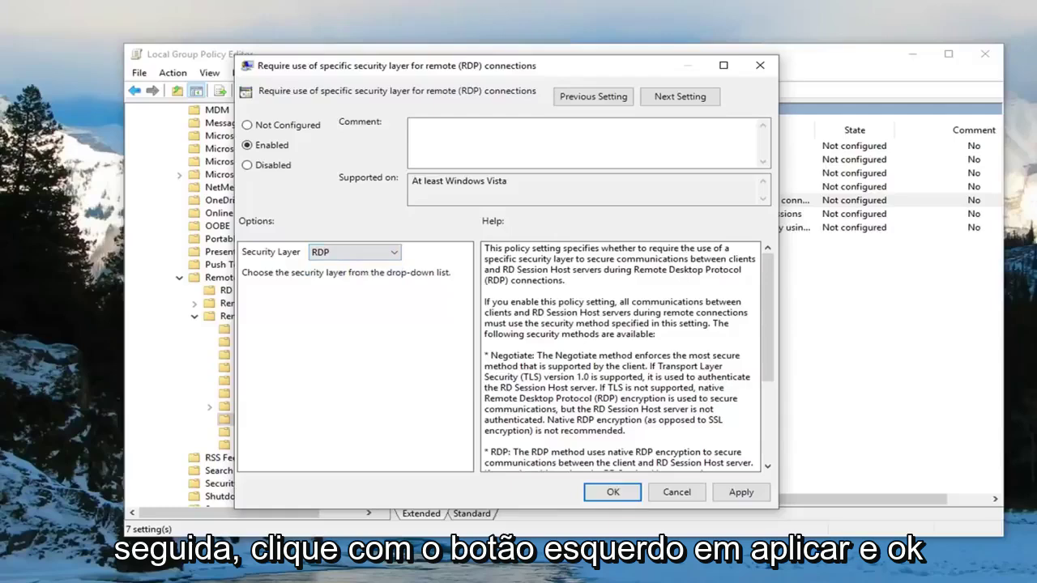
pyautogui.click(739, 492)
pyautogui.click(613, 493)
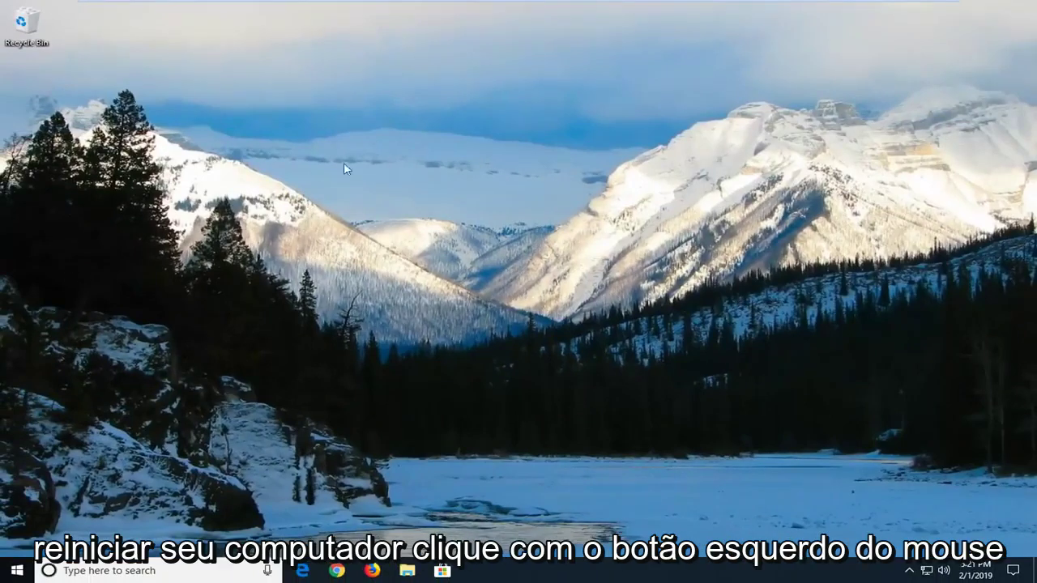
# Step: Search Start for 'system' and open the System control panel page
pyautogui.click(16, 570)
pyautogui.write('s')
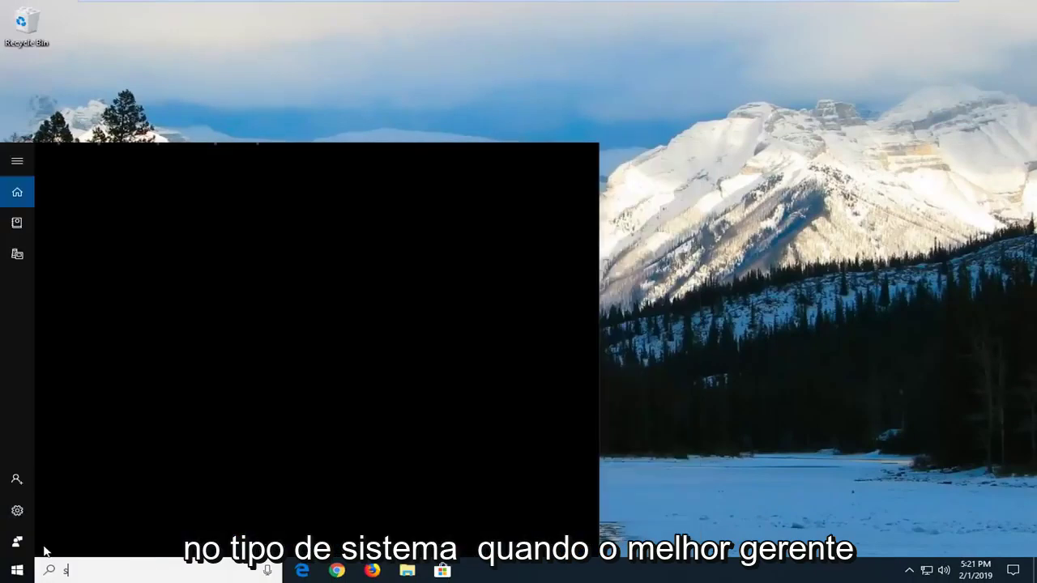
pyautogui.write('ystem')
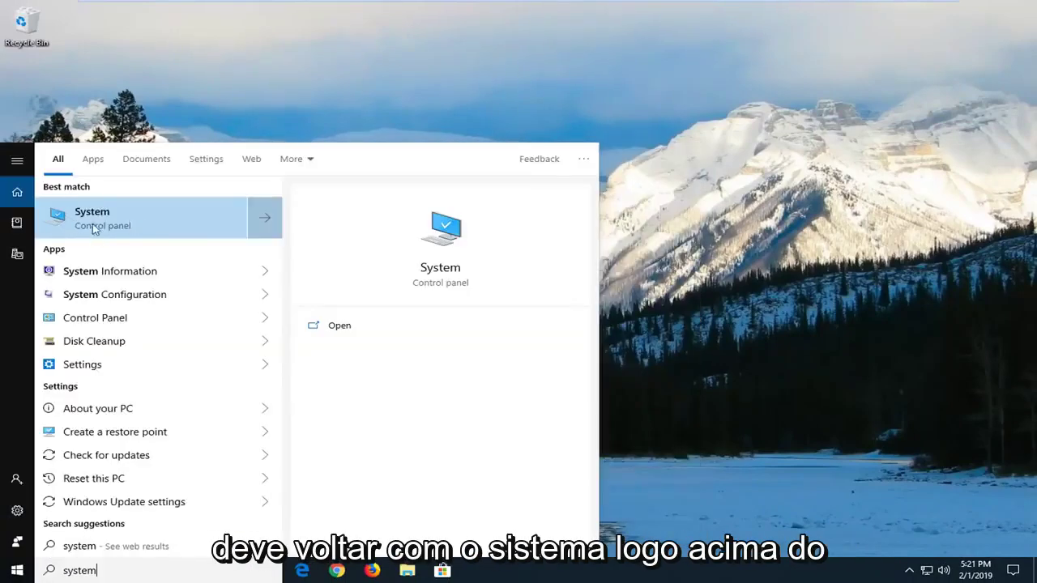
pyautogui.click(148, 231)
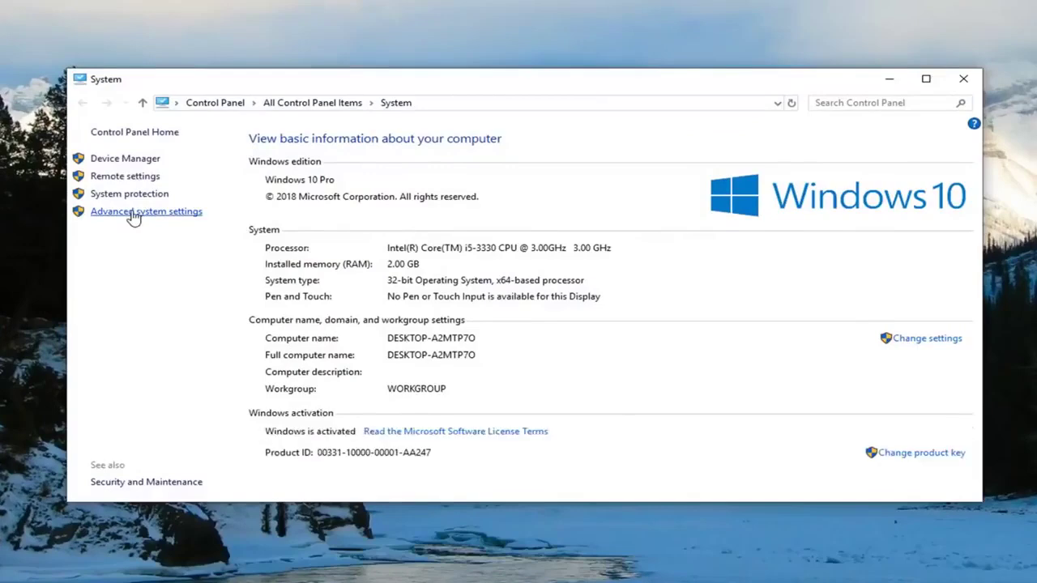
# Step: In System Properties' Remote tab, allow remote connections without Network Level Authentication, then apply and close
pyautogui.click(134, 211)
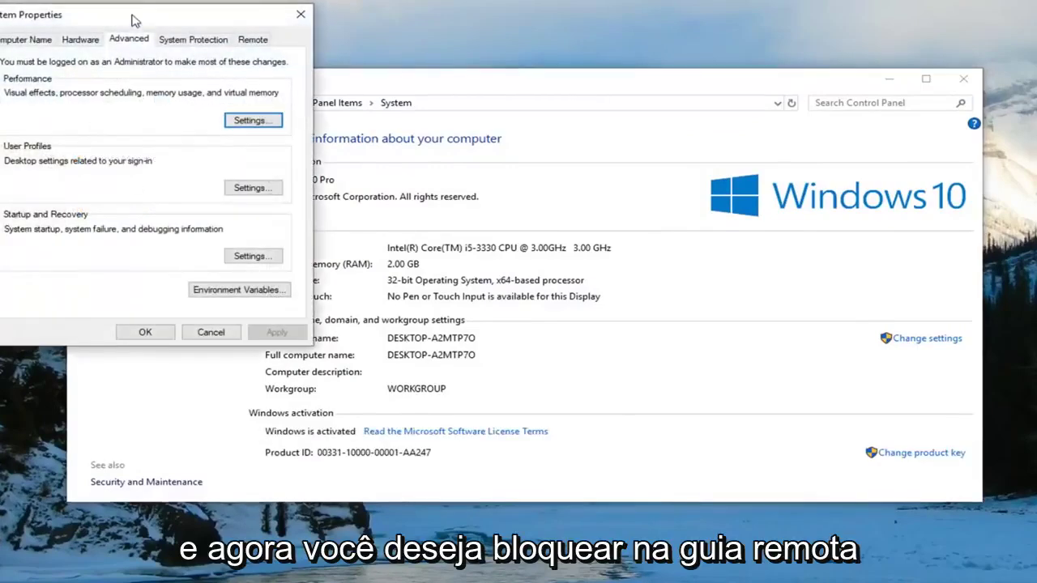
pyautogui.moveTo(132, 19); pyautogui.dragTo(491, 107)
pyautogui.click(604, 128)
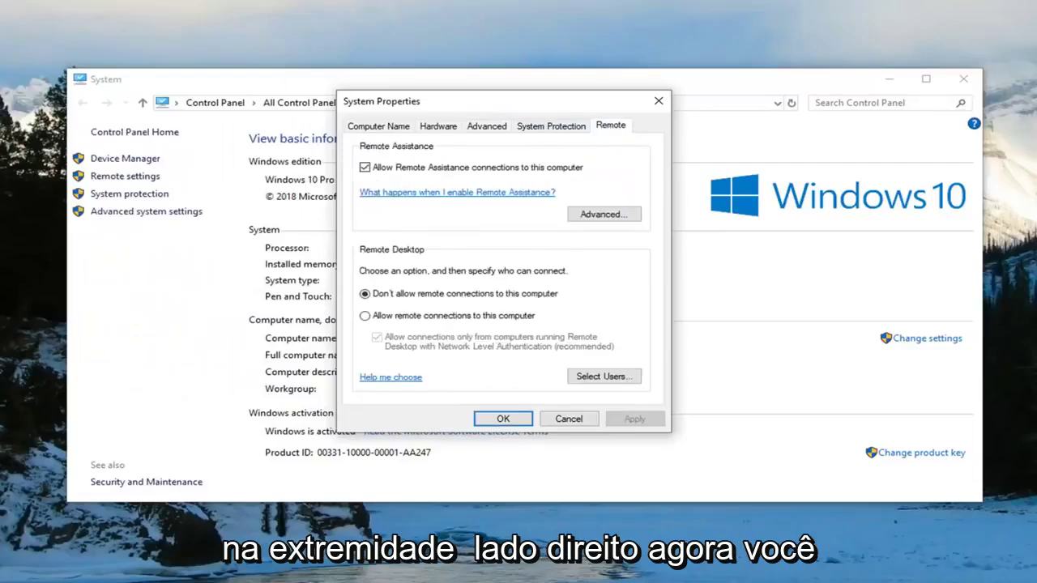
pyautogui.click(374, 317)
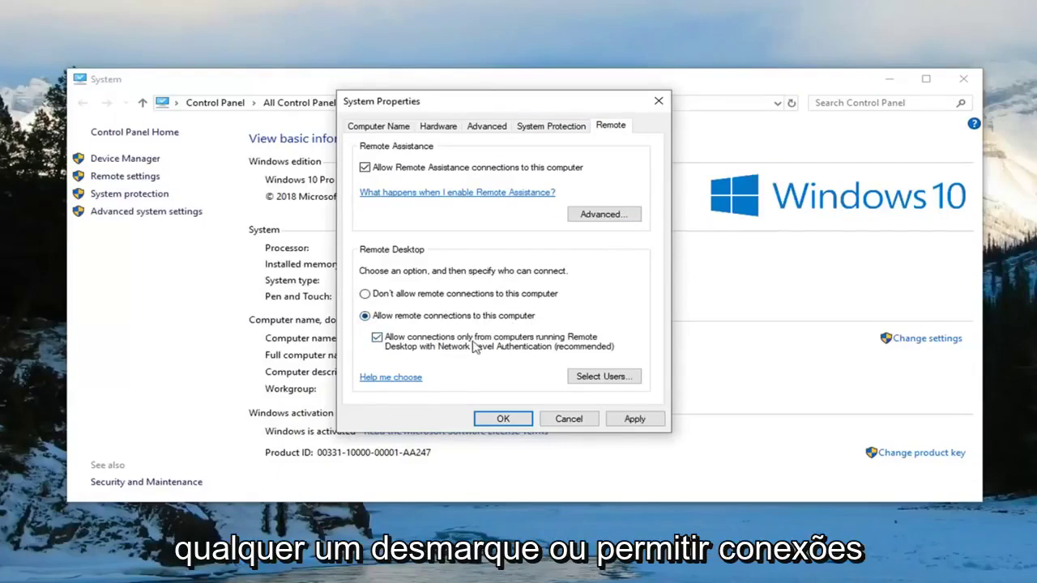
pyautogui.click(421, 346)
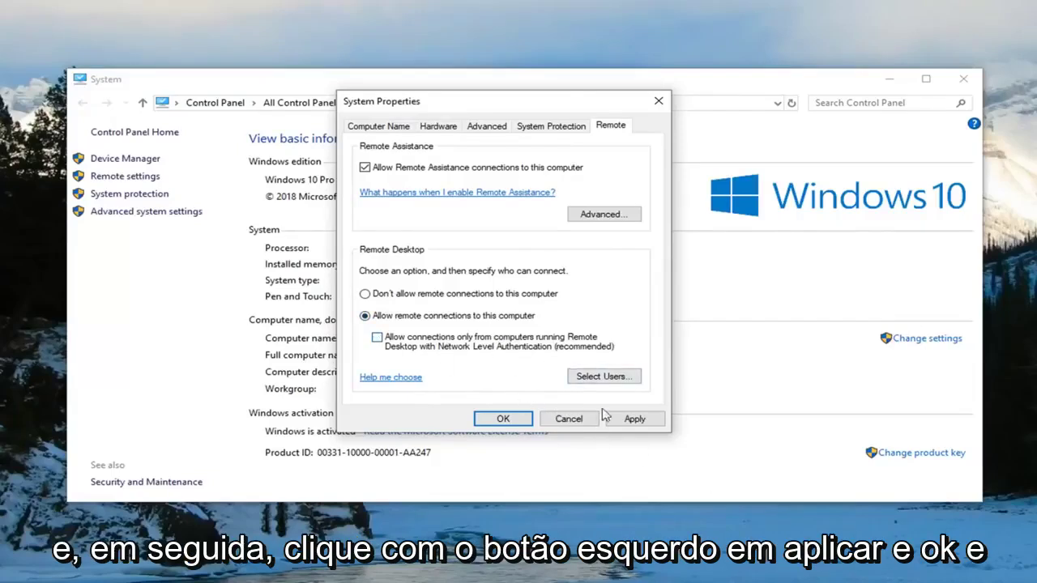
pyautogui.click(633, 419)
pyautogui.click(506, 420)
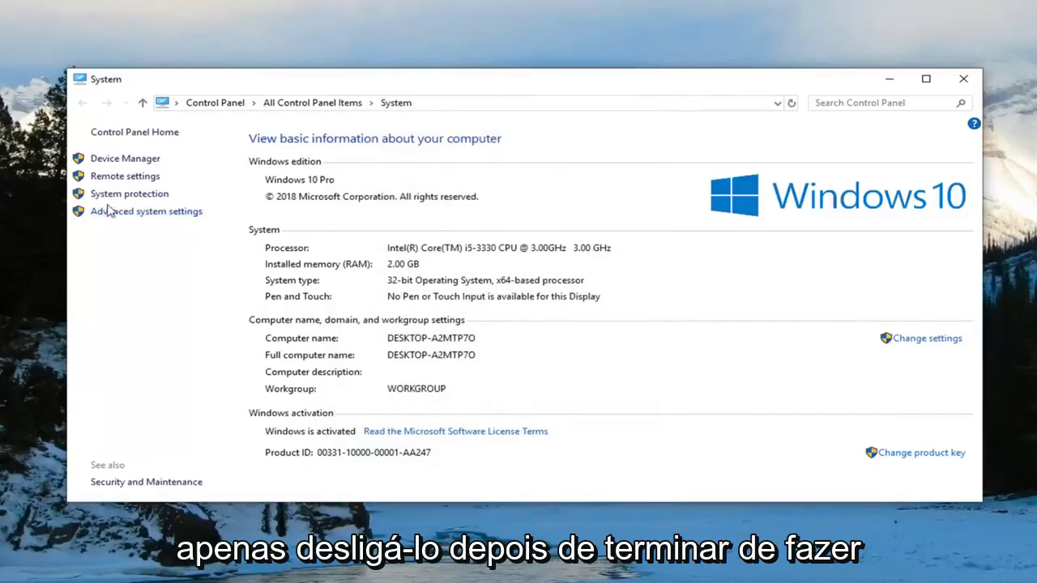
# Step: Reopen System Properties' Remote tab, re-require Network Level Authentication, then apply and close
pyautogui.click(131, 213)
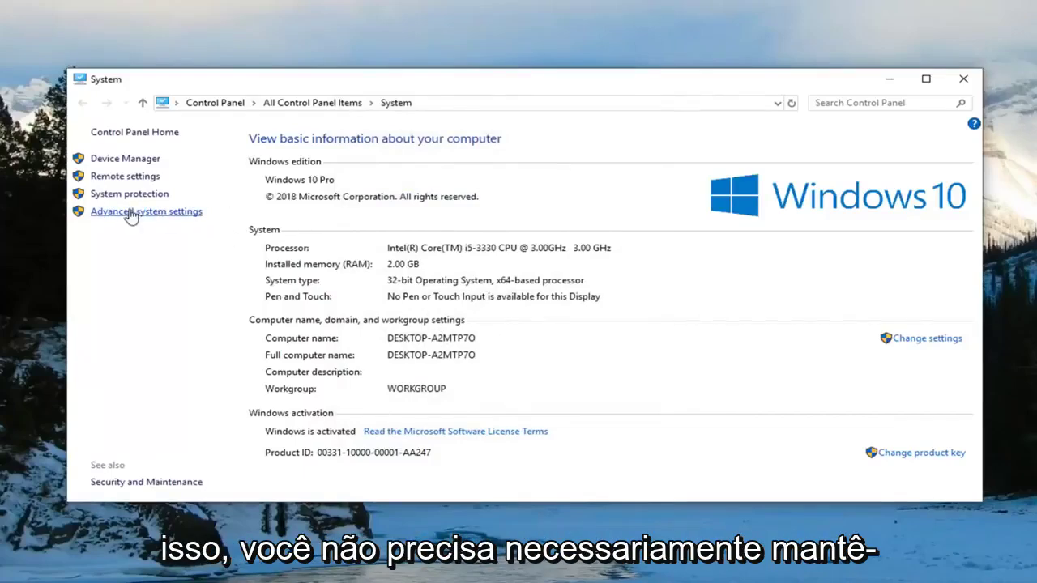
pyautogui.moveTo(186, 44); pyautogui.dragTo(549, 121)
pyautogui.click(645, 141)
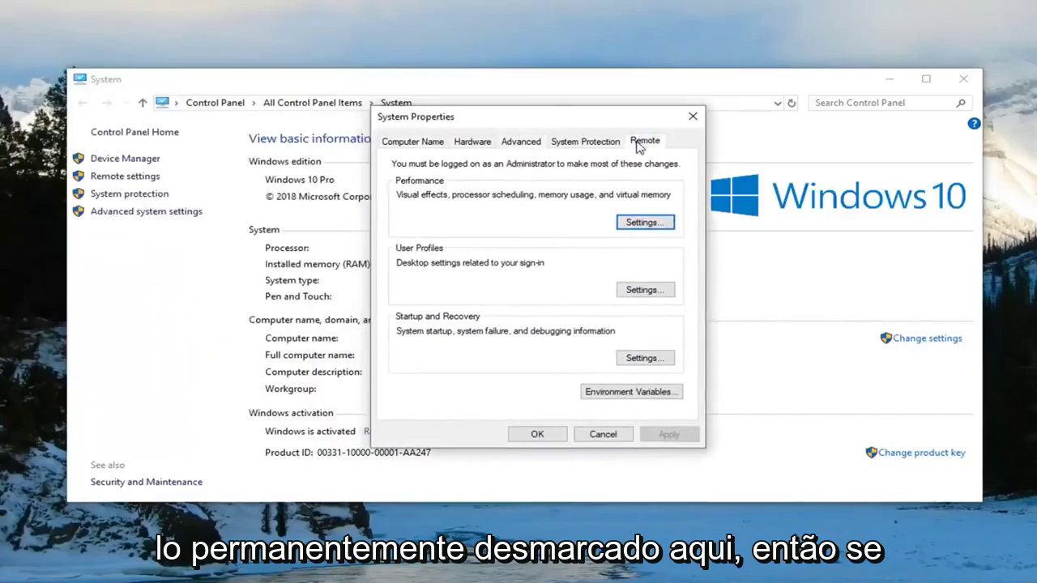
pyautogui.click(410, 354)
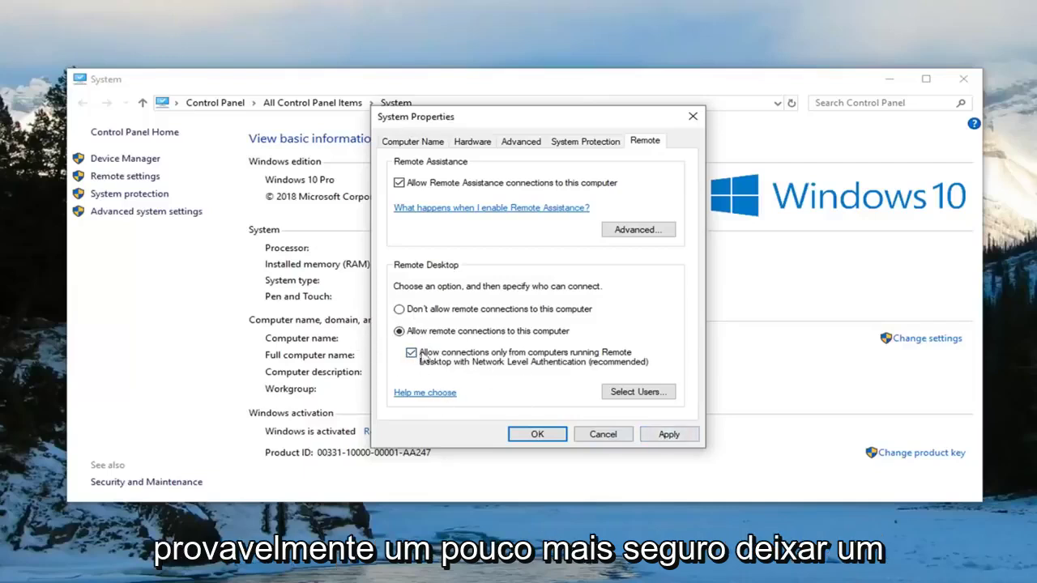
pyautogui.click(658, 435)
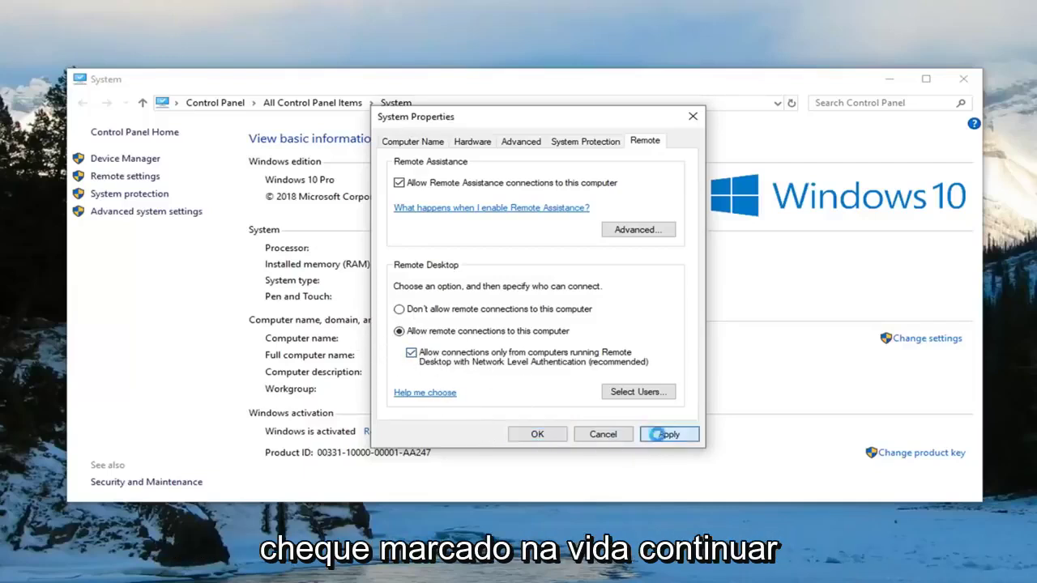
pyautogui.click(544, 436)
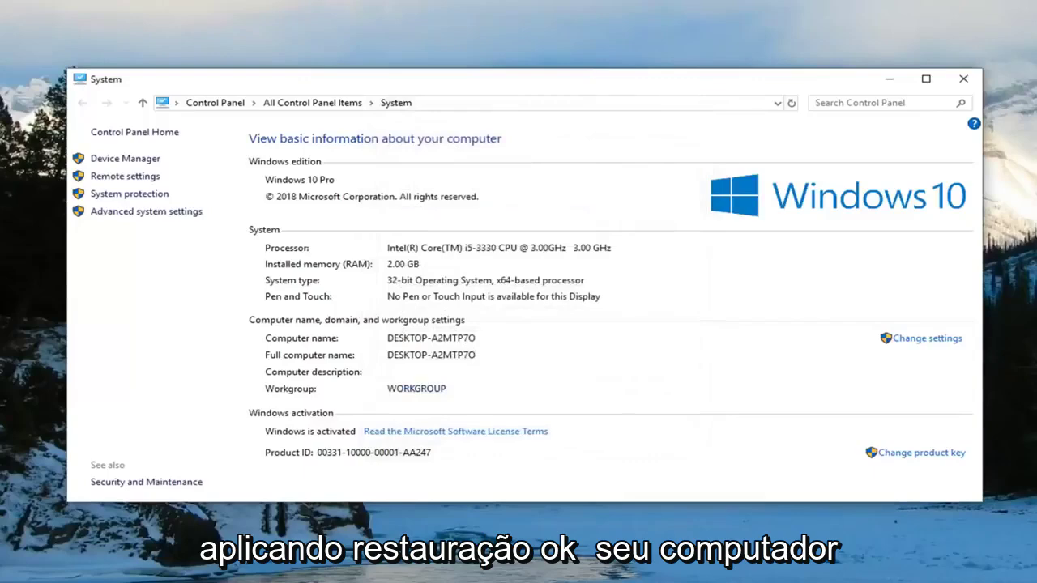